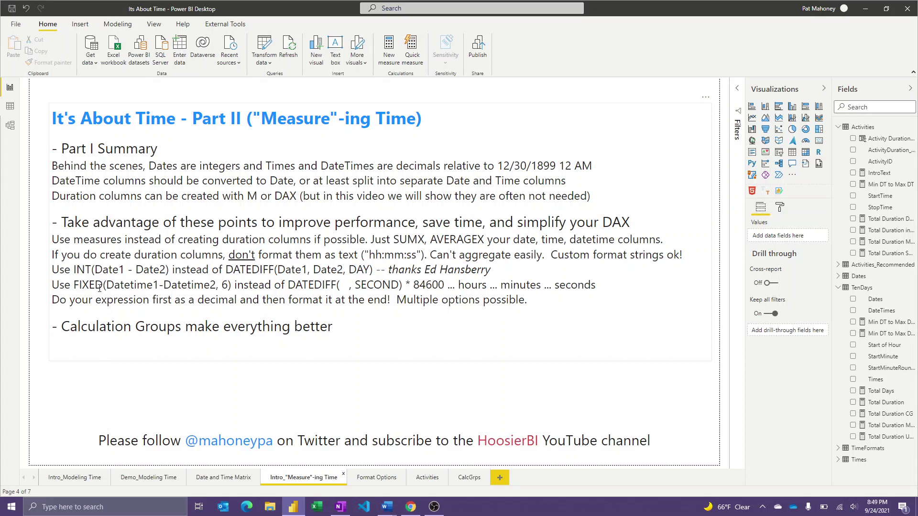
{"action": "left_click", "coordinate": [223, 285]}
{"action": "left_click", "coordinate": [228, 285]}
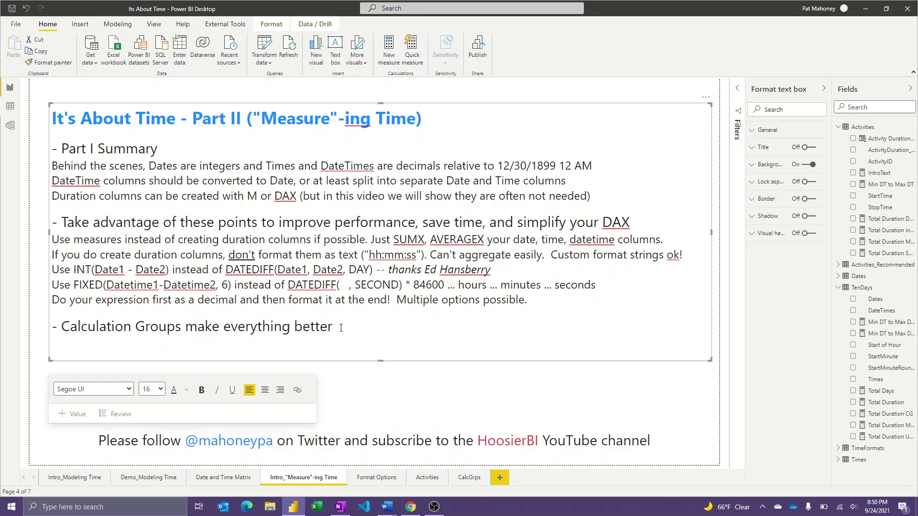
{"action": "left_click", "coordinate": [378, 381]}
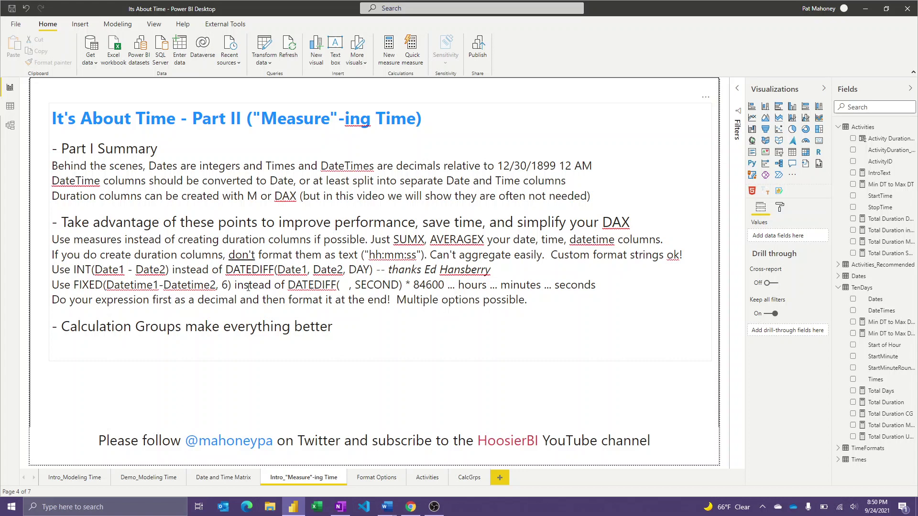
In Data view, review TenDays' DateTimes, Dates and Times columns, then display the Activities table's rows.
{"action": "left_click", "coordinate": [10, 105]}
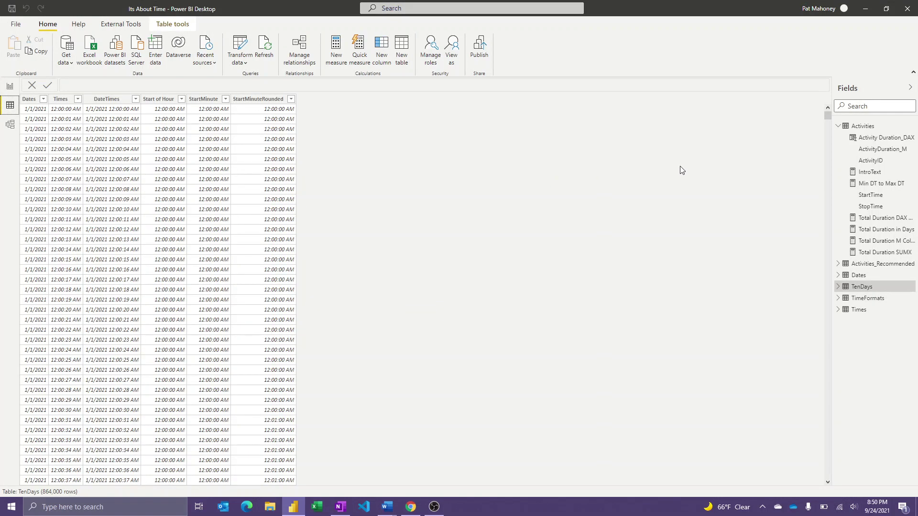
{"action": "left_click", "coordinate": [839, 128]}
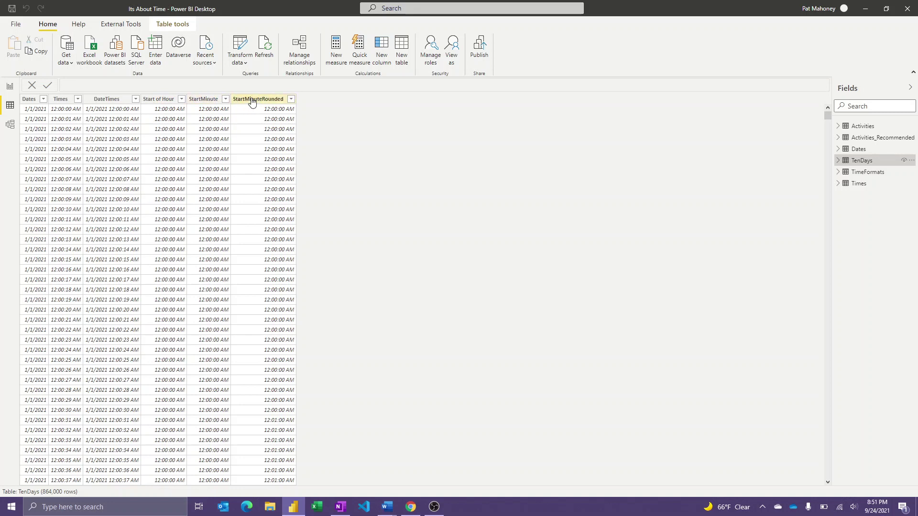
{"action": "left_click", "coordinate": [127, 100]}
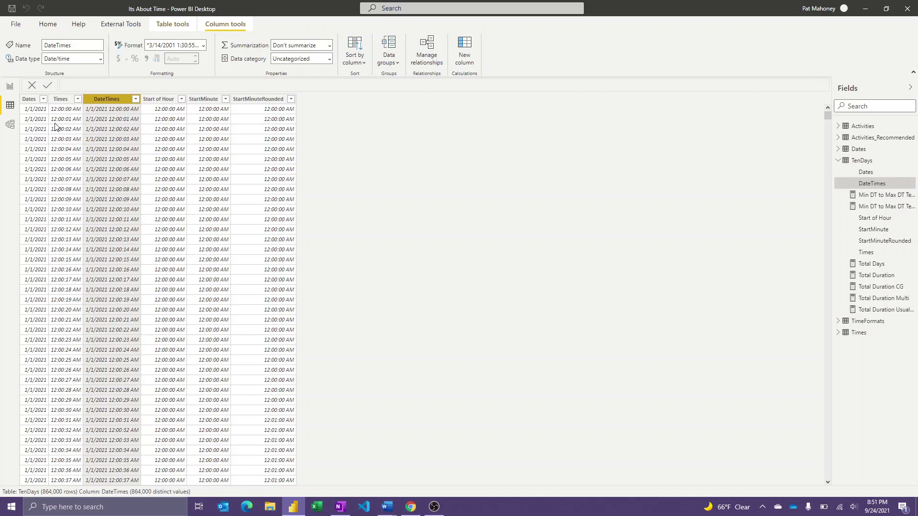
{"action": "left_click", "coordinate": [29, 99]}
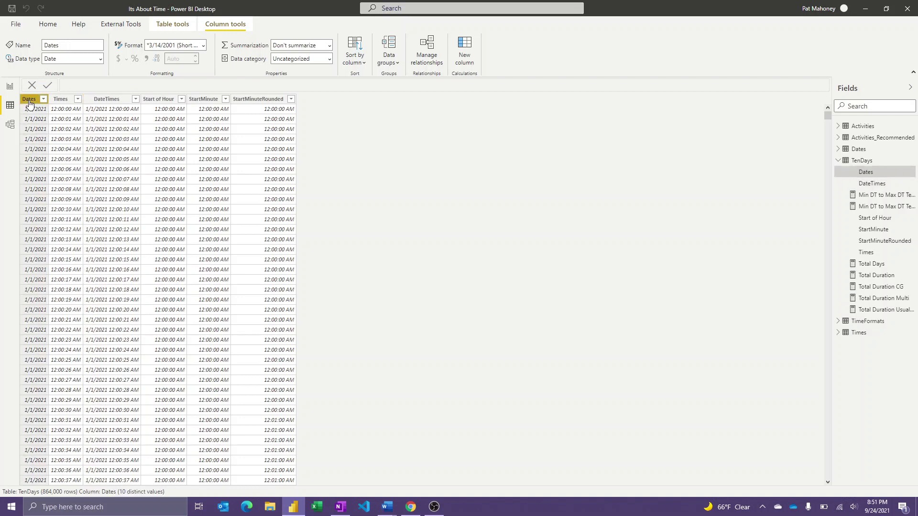
{"action": "left_click", "coordinate": [60, 101]}
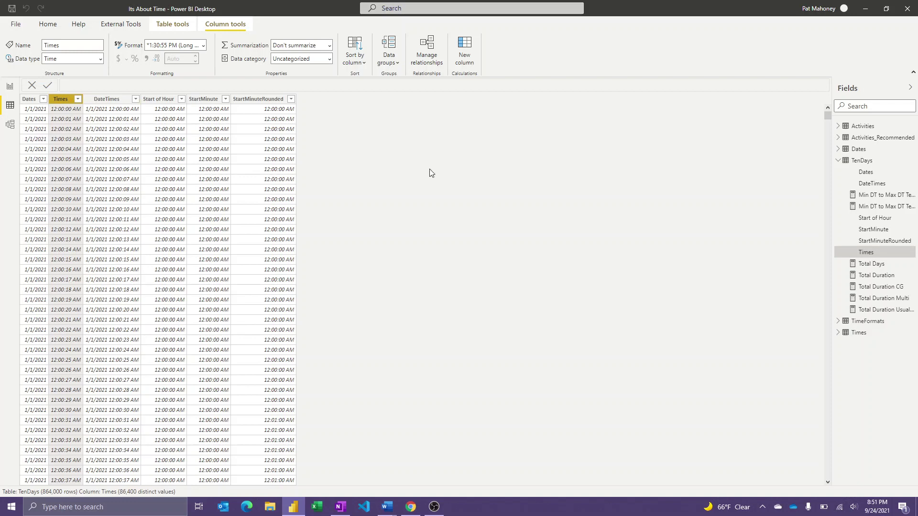
{"action": "left_click", "coordinate": [866, 128]}
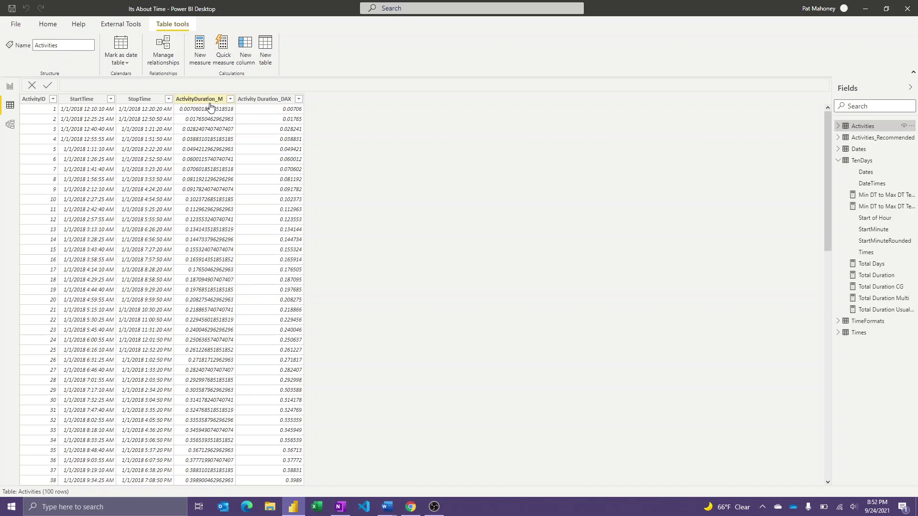
Check the Activity Duration_DAX column's formula, then return to the Intro_"Measure"-ing Time report page.
{"action": "left_click", "coordinate": [276, 112]}
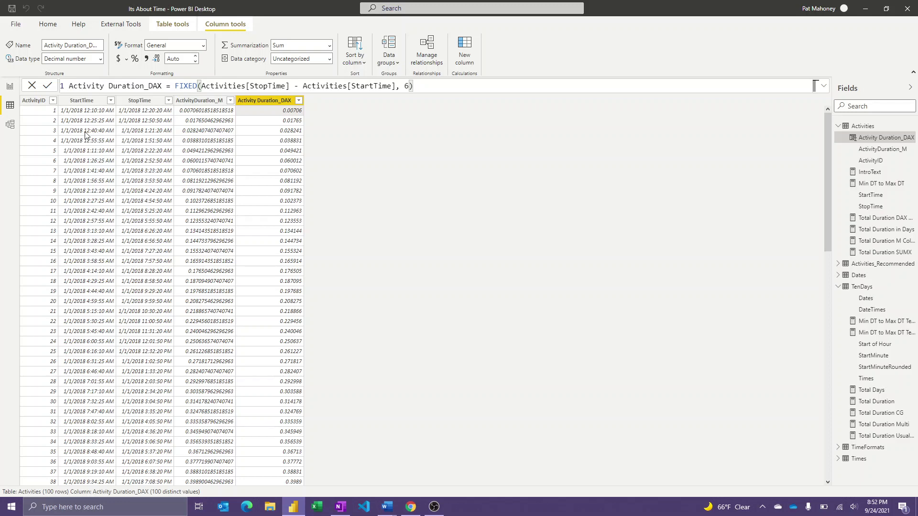
{"action": "left_click", "coordinate": [10, 88]}
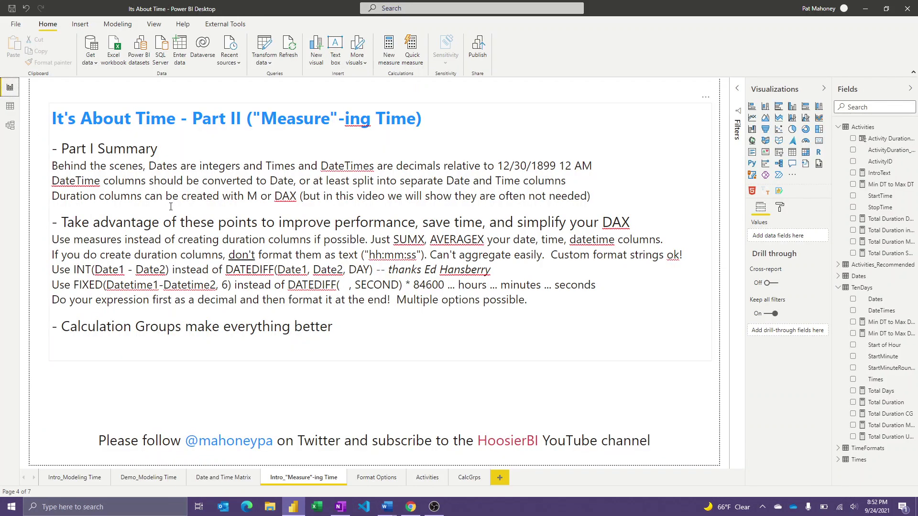
On the Format Options page, select the Total Duration Multi card and view its measure formula.
{"action": "left_click", "coordinate": [368, 478]}
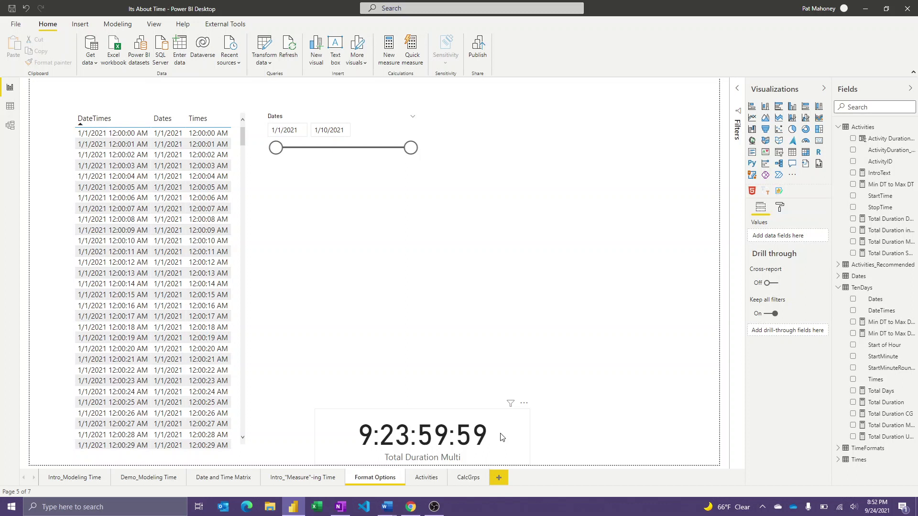
{"action": "left_click", "coordinate": [501, 437]}
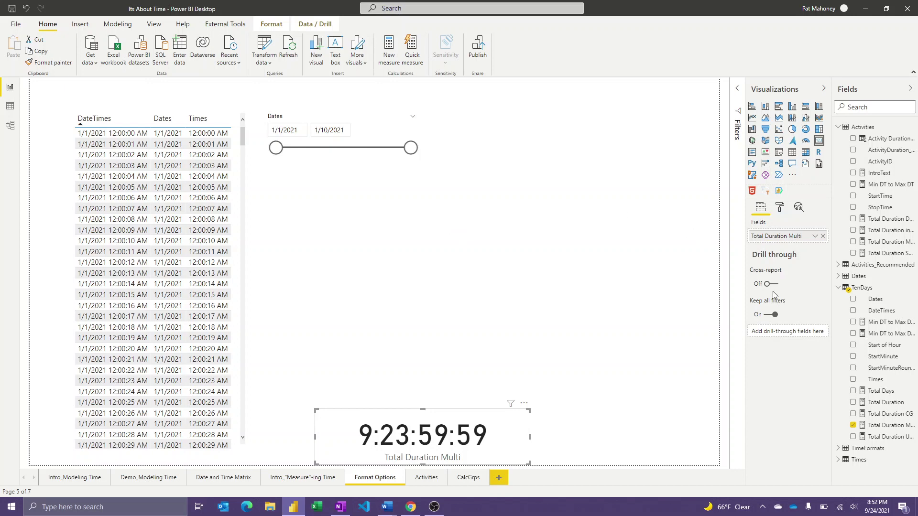
{"action": "left_click", "coordinate": [882, 428]}
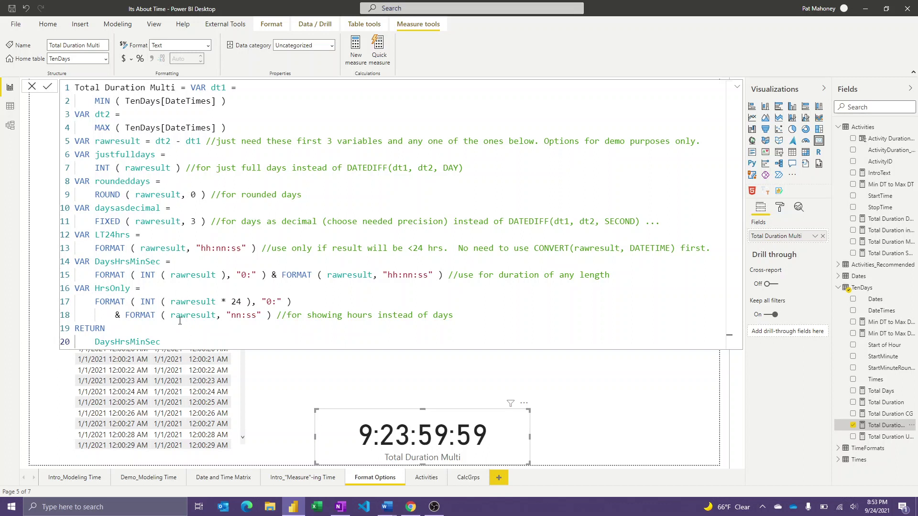
Change Total Duration Multi's RETURN from DaysHrsMinSec to rawresult, so the card shows 1/8/1900.
{"action": "left_click_drag", "start_coordinate": [165, 342], "coordinate": [96, 341]}
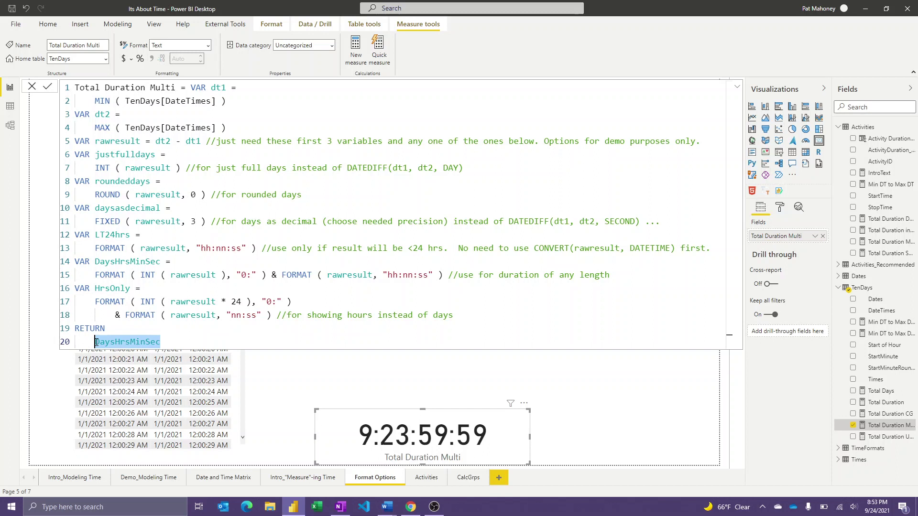
{"action": "key", "text": "BackSpace"}
{"action": "type", "text": "rawres"}
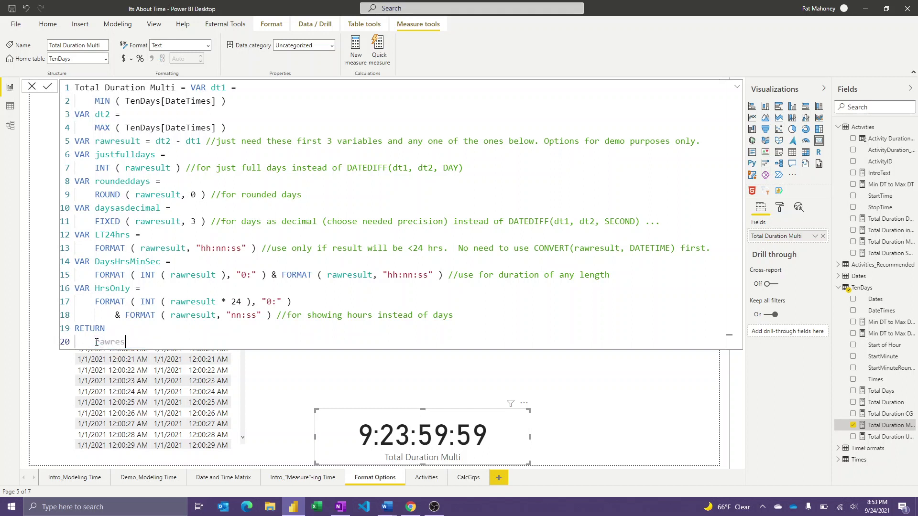
{"action": "type", "text": "ult"}
{"action": "key", "text": "Escape"}
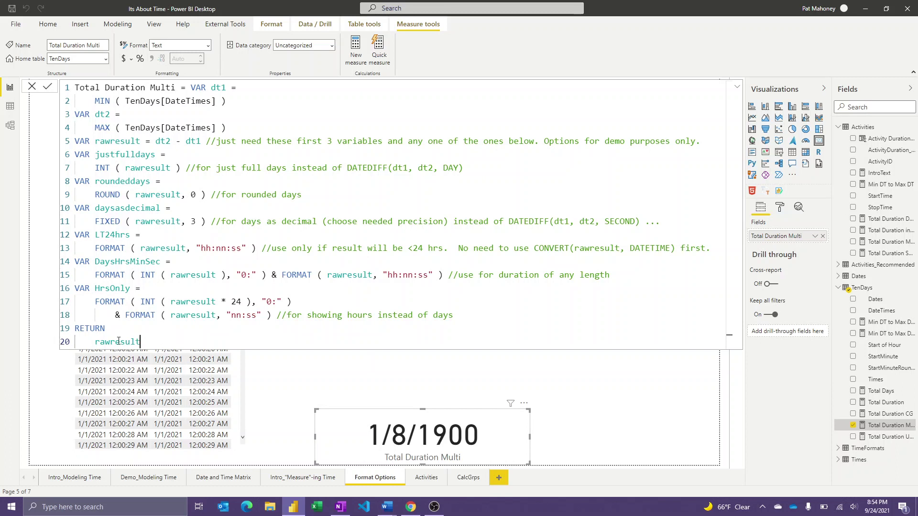
{"action": "left_click_drag", "start_coordinate": [140, 341], "coordinate": [95, 342]}
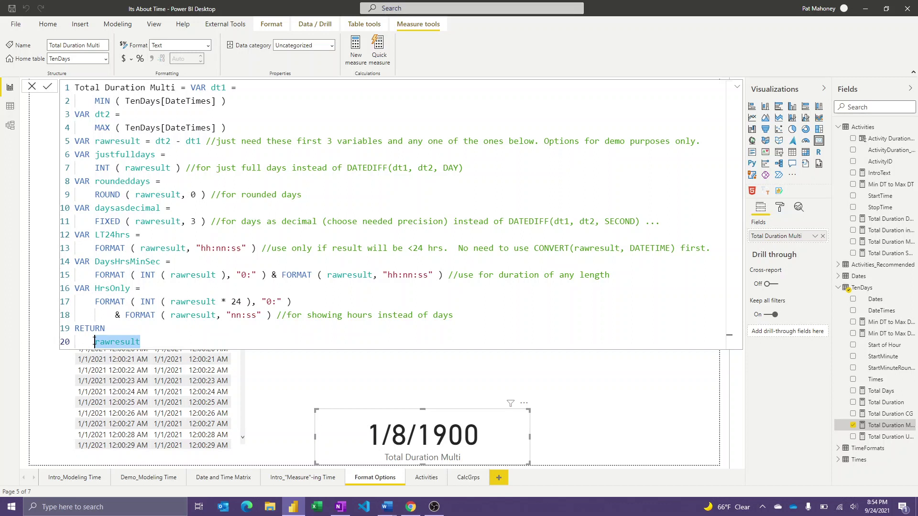
Return justfulldays and commit so the card shows 9, then start replacing it with roundeddays.
{"action": "type", "text": "j"}
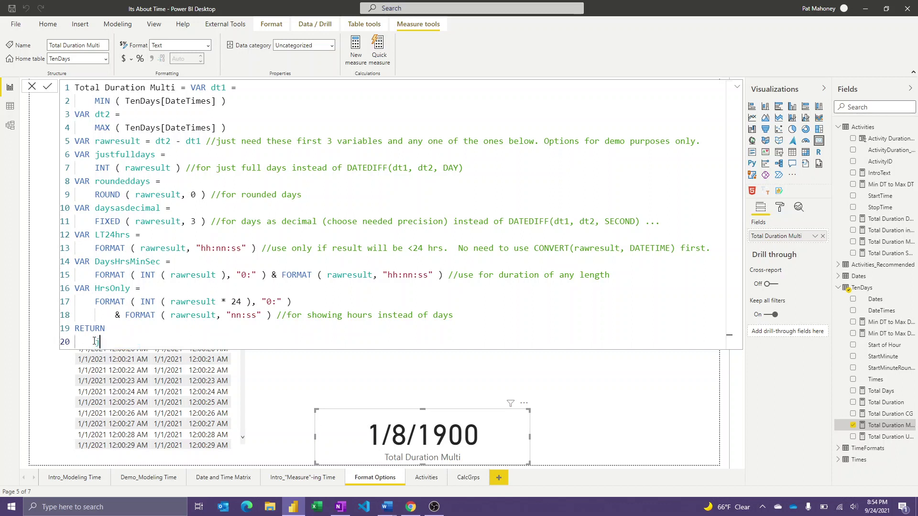
{"action": "type", "text": "ustfulldays"}
{"action": "left_click", "coordinate": [47, 86]}
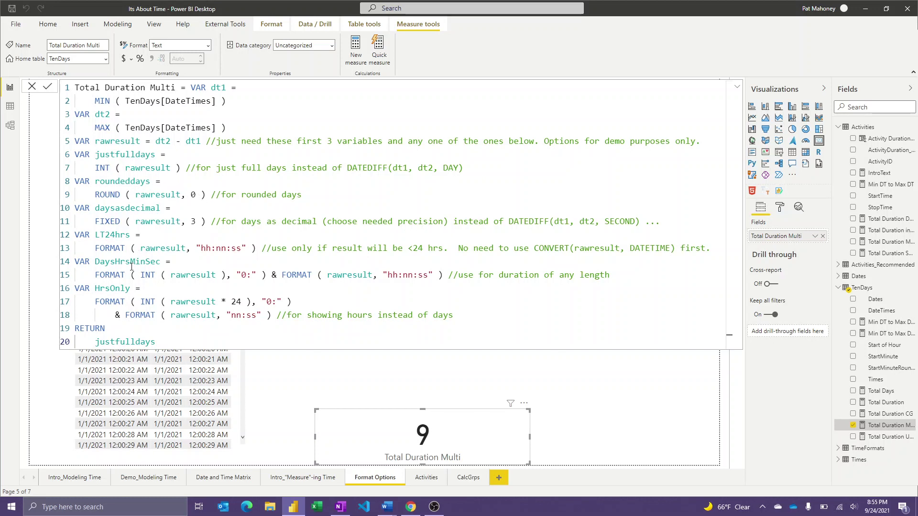
{"action": "left_click_drag", "start_coordinate": [156, 341], "coordinate": [96, 343]}
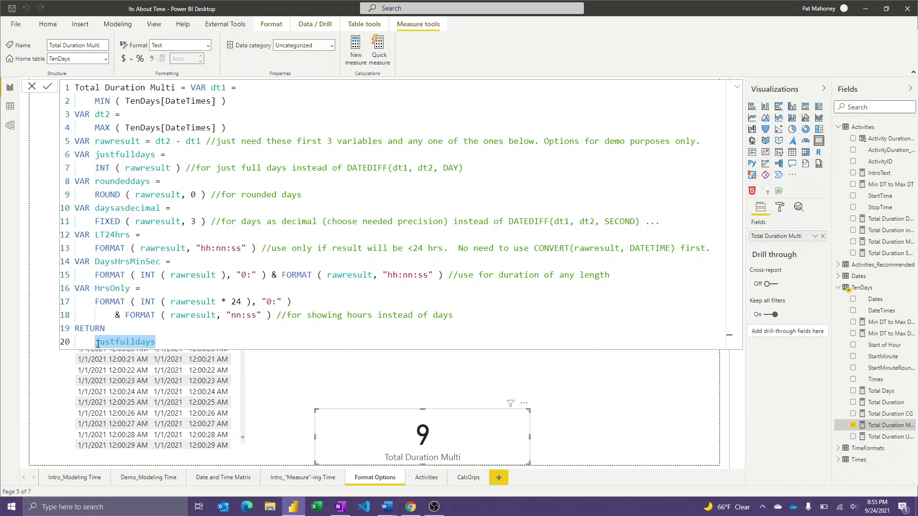
{"action": "type", "text": "roundedd"}
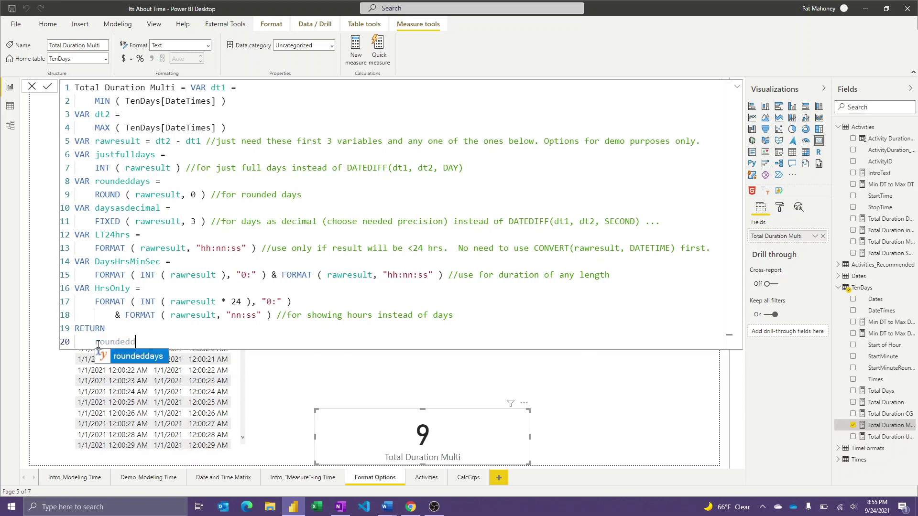
{"action": "type", "text": "ays"}
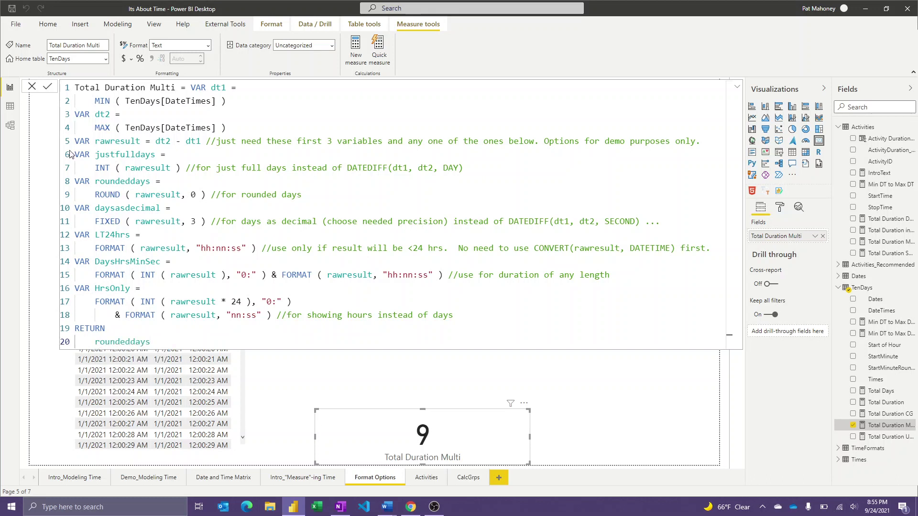
Commit the roundeddays return so the Total Duration Multi card displays 10.00.
{"action": "left_click", "coordinate": [47, 86]}
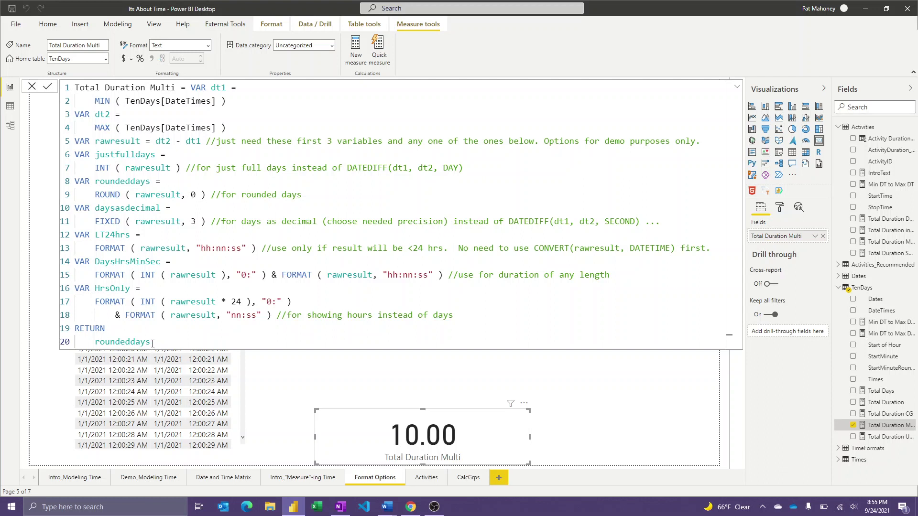
{"action": "left_click_drag", "start_coordinate": [153, 343], "coordinate": [94, 341]}
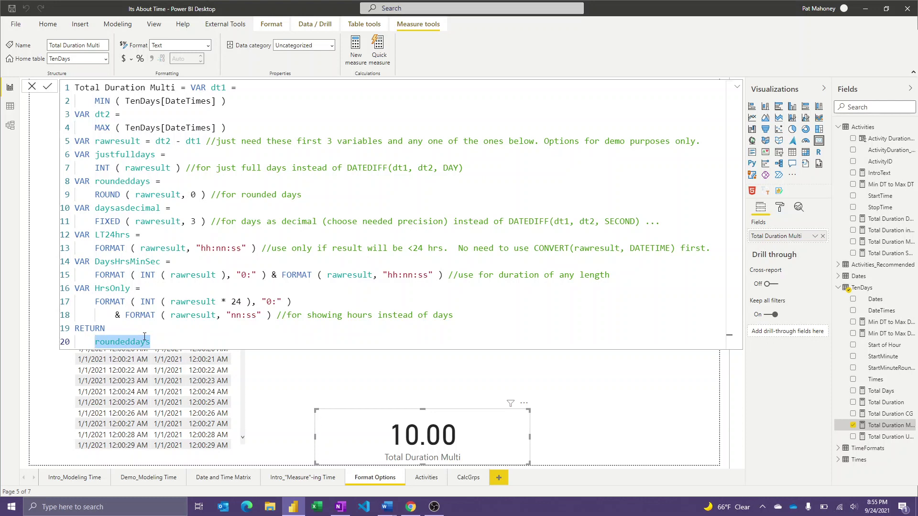
Return daysasdecimal and commit the measure, so the card reads 10.000.
{"action": "type", "text": "days"}
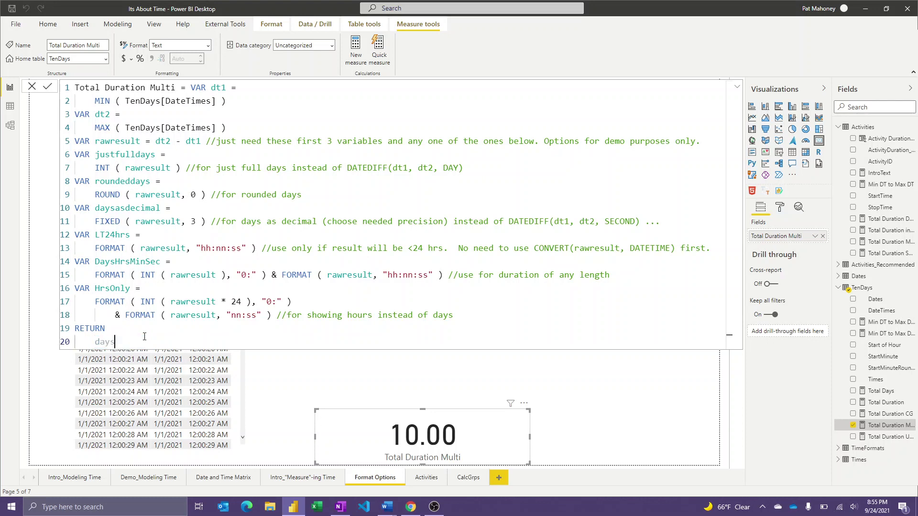
{"action": "key", "text": "Tab"}
{"action": "left_click", "coordinate": [48, 86]}
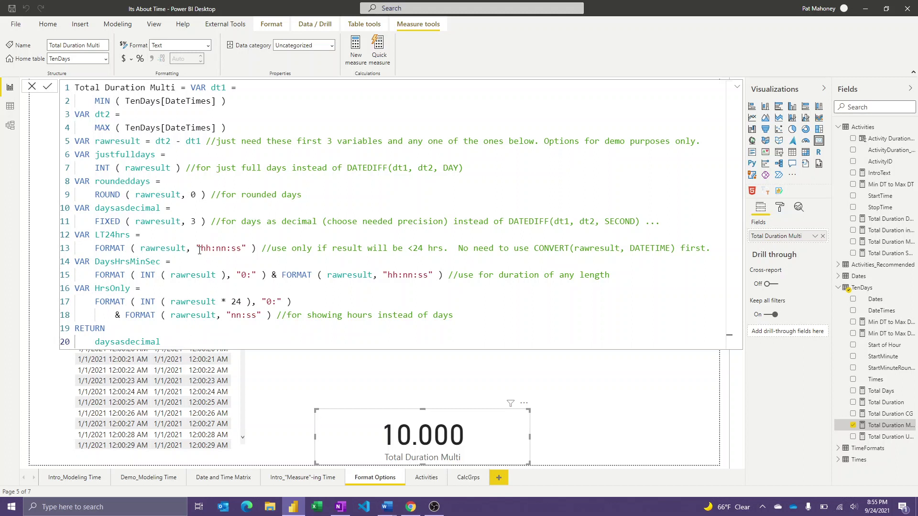
Review the hh:nn:ss format string on line 13, then select daysasdecimal on line 20.
{"action": "left_click_drag", "start_coordinate": [201, 248], "coordinate": [236, 253]}
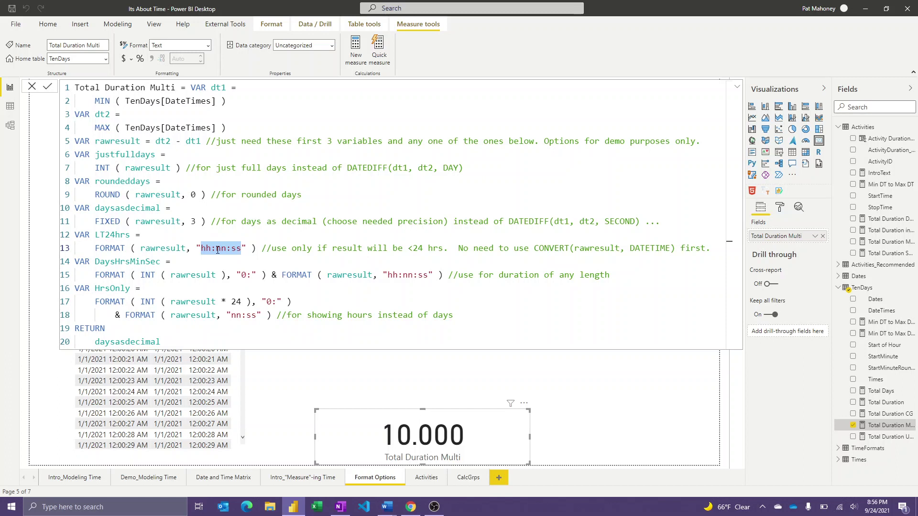
{"action": "left_click", "coordinate": [217, 249]}
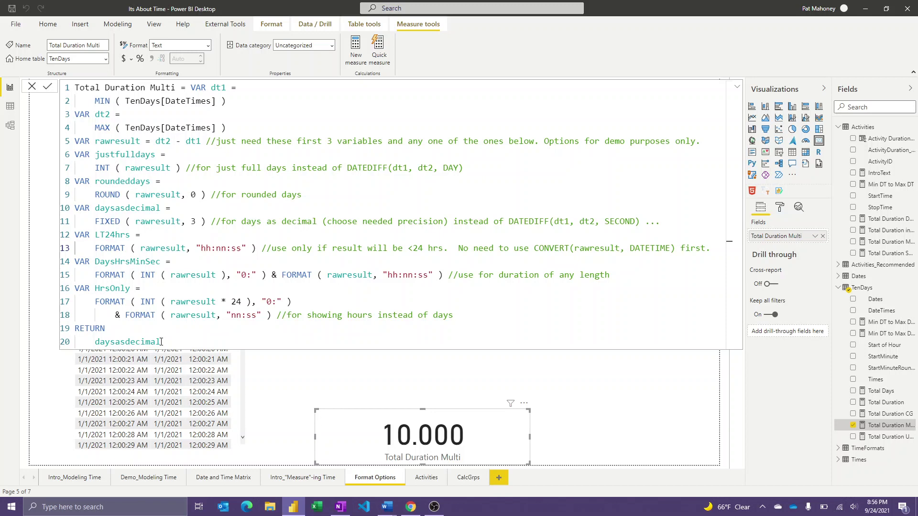
{"action": "left_click_drag", "start_coordinate": [160, 342], "coordinate": [94, 342]}
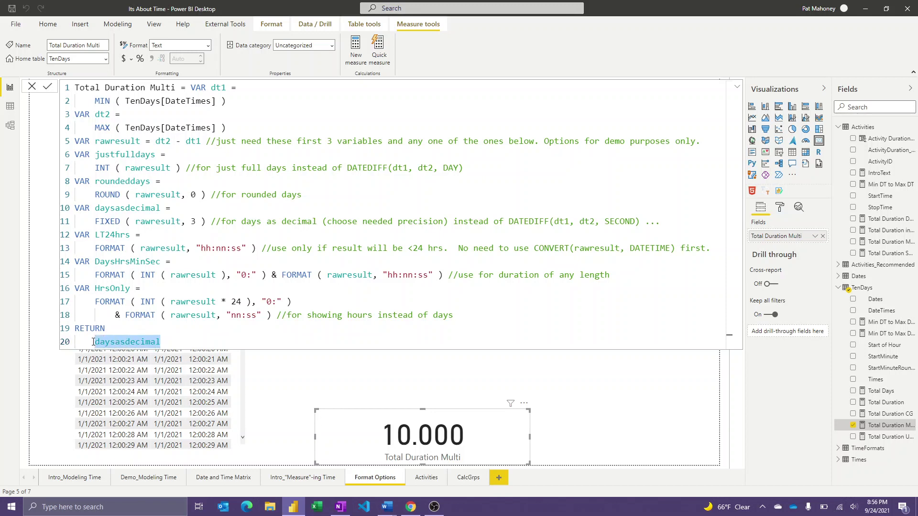
Return LT24hrs so the Total Duration Multi card reads 23:59:59.
{"action": "type", "text": "LT2"}
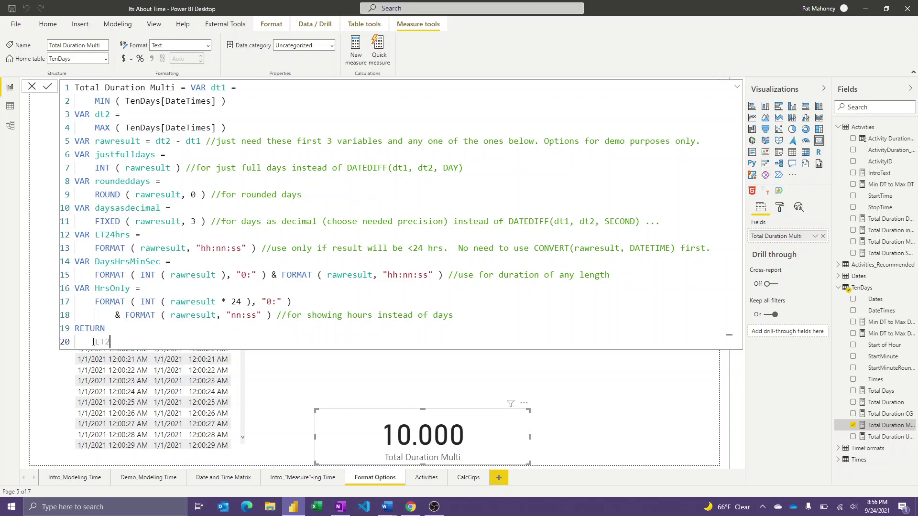
{"action": "type", "text": "4hrs"}
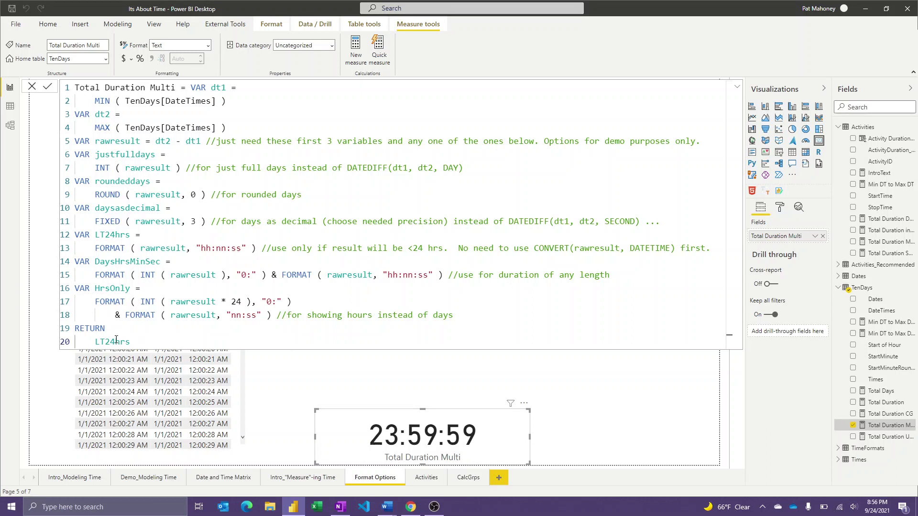
{"action": "left_click_drag", "start_coordinate": [133, 342], "coordinate": [95, 341]}
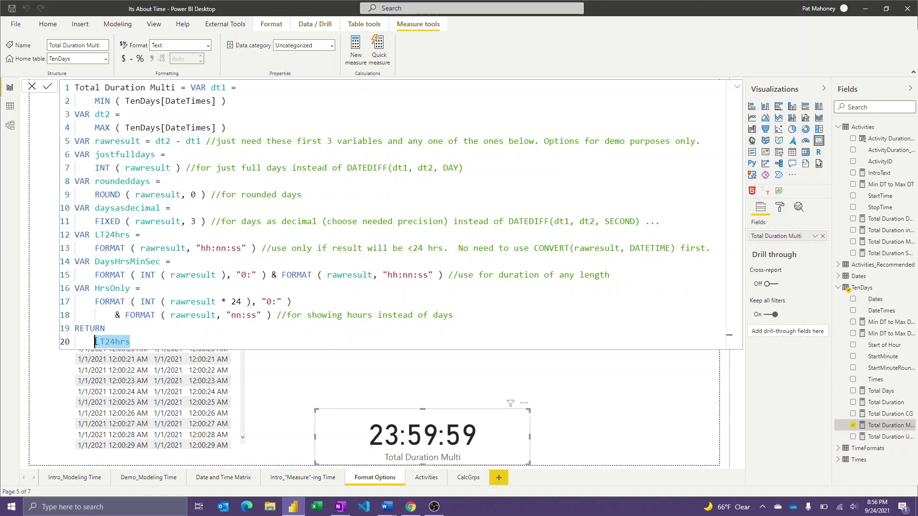
Return DaysHrsMinSec again so the card shows 9:23:59:59, and examine the "0:" format on line 15.
{"action": "type", "text": "Days"}
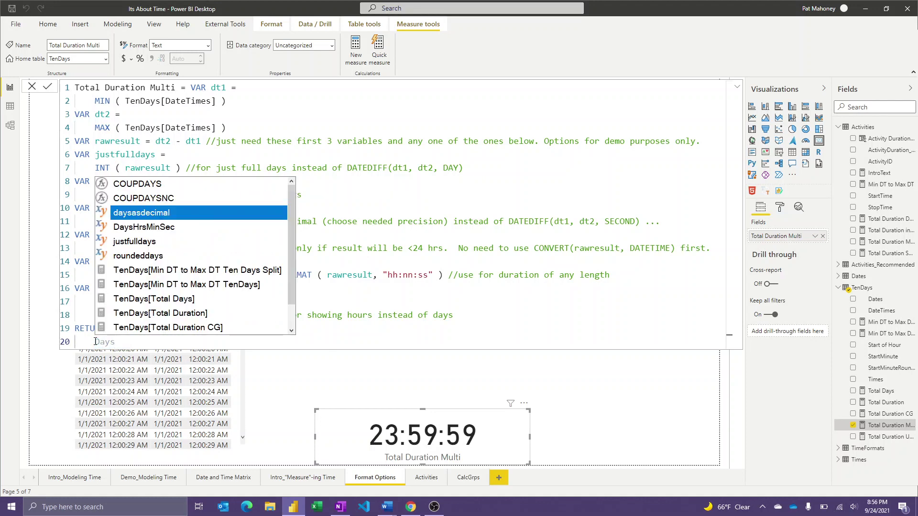
{"action": "type", "text": "HrsMinSec"}
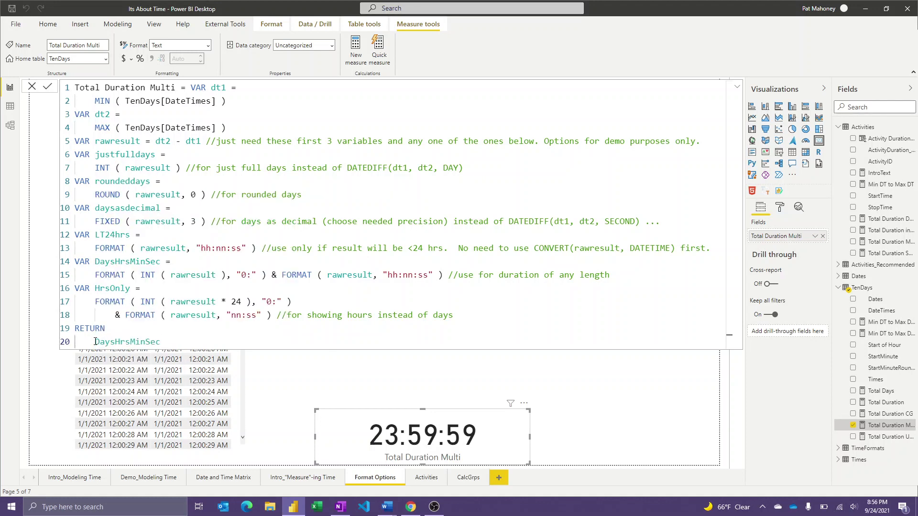
{"action": "left_click", "coordinate": [47, 86]}
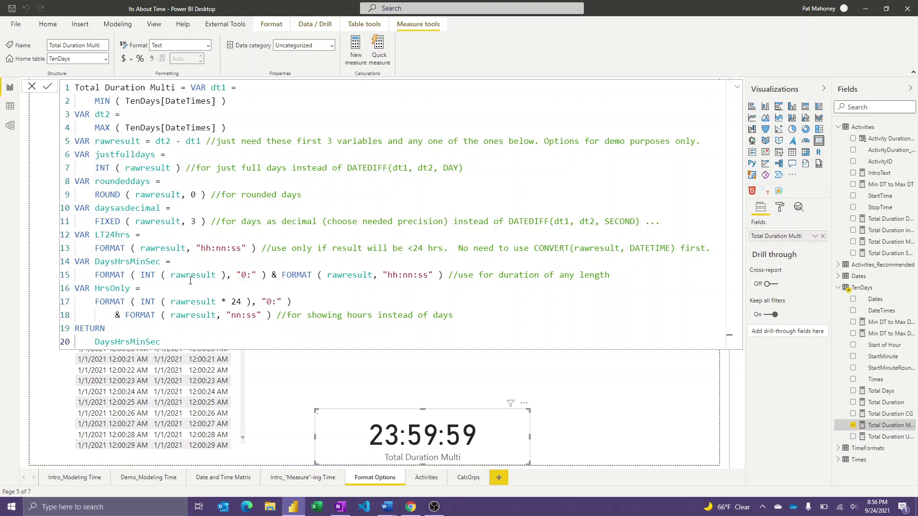
{"action": "left_click", "coordinate": [242, 276]}
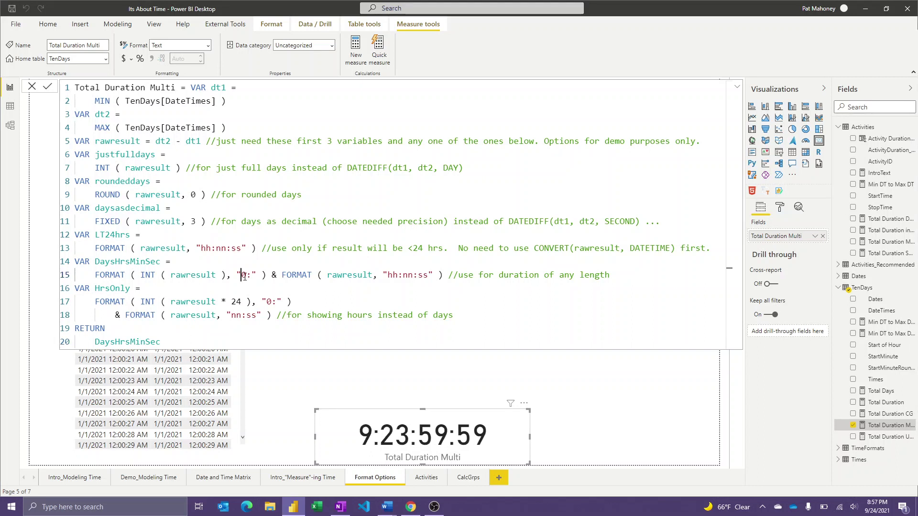
{"action": "left_click_drag", "start_coordinate": [244, 277], "coordinate": [254, 282]}
{"action": "left_click_drag", "start_coordinate": [254, 278], "coordinate": [247, 278]}
{"action": "left_click_drag", "start_coordinate": [162, 341], "coordinate": [94, 341]}
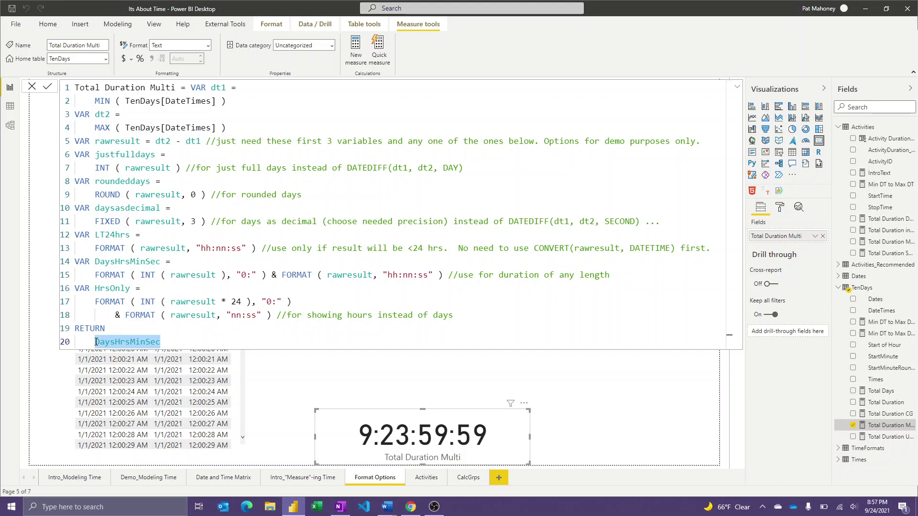
Return HrsOnly and commit, so the card shows total hours as 239:59:59.
{"action": "type", "text": "HrsOnly"}
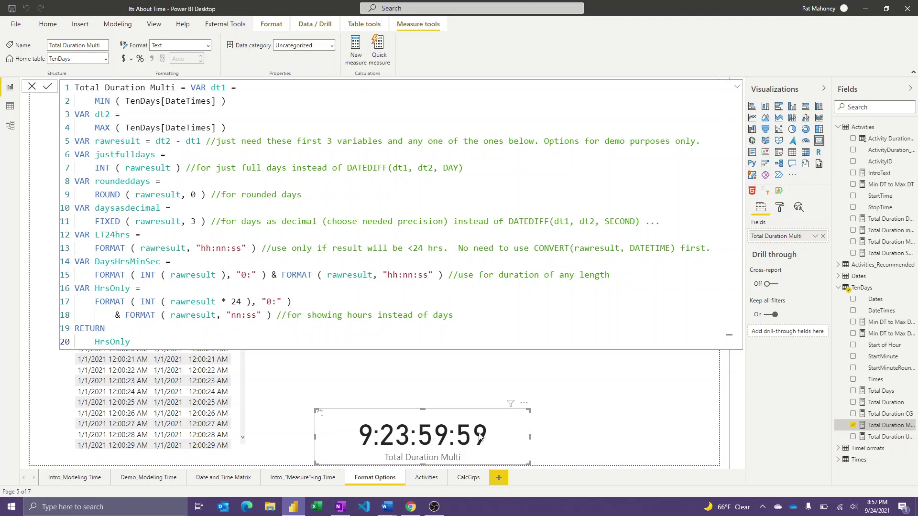
{"action": "key", "text": "Return"}
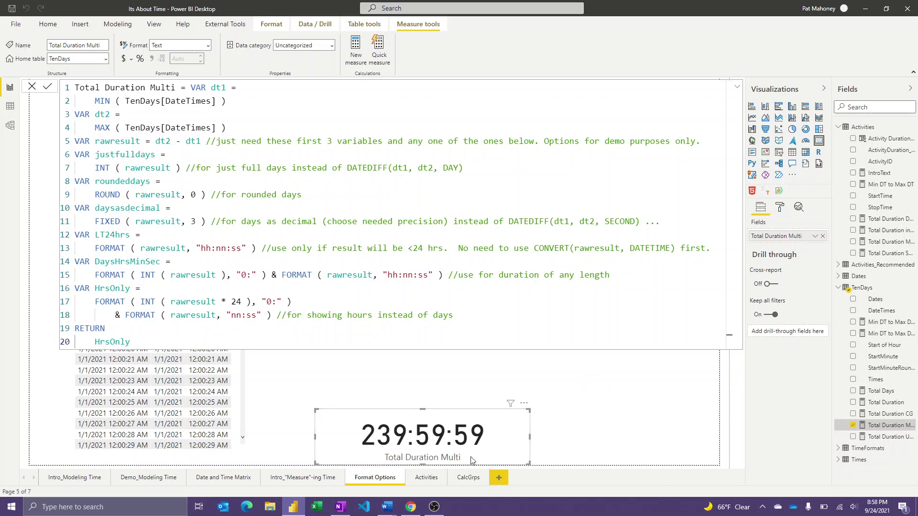
Close the DAX editor, switch to the Activities page, and select the top activities table.
{"action": "left_click", "coordinate": [425, 479]}
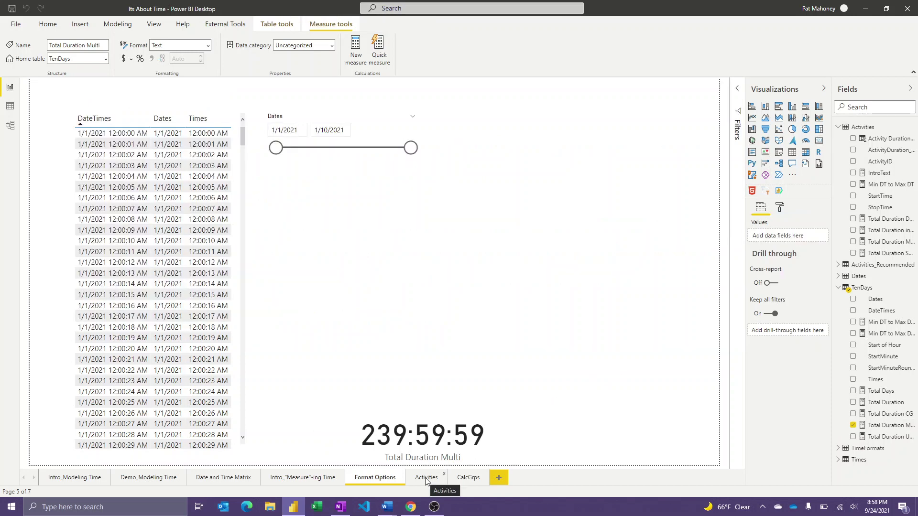
{"action": "left_click", "coordinate": [425, 478]}
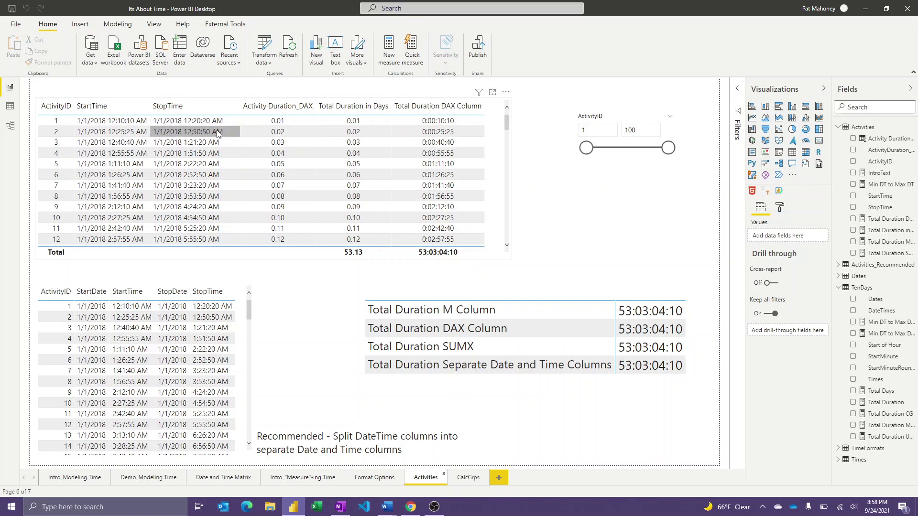
{"action": "left_click", "coordinate": [493, 160]}
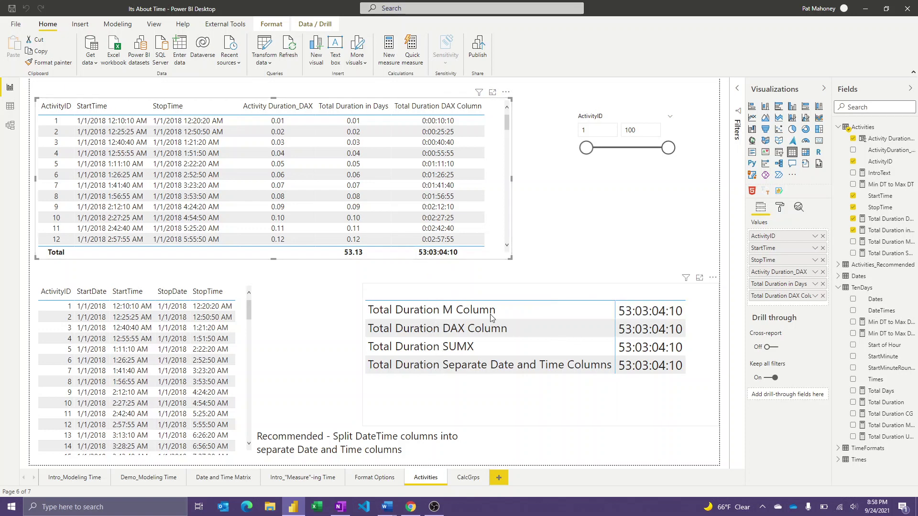
Select the duration comparison card and display the Total Duration M Column formula.
{"action": "left_click", "coordinate": [590, 294]}
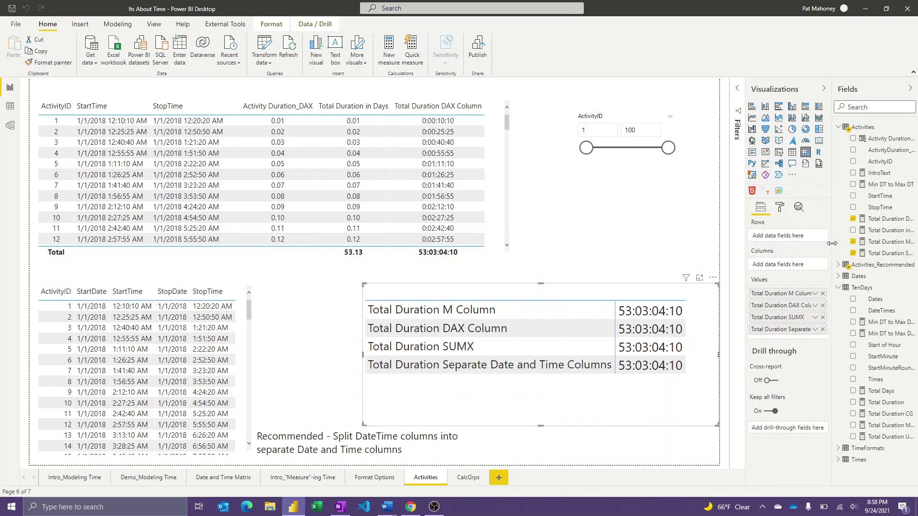
{"action": "left_click_drag", "start_coordinate": [831, 244], "coordinate": [794, 248]}
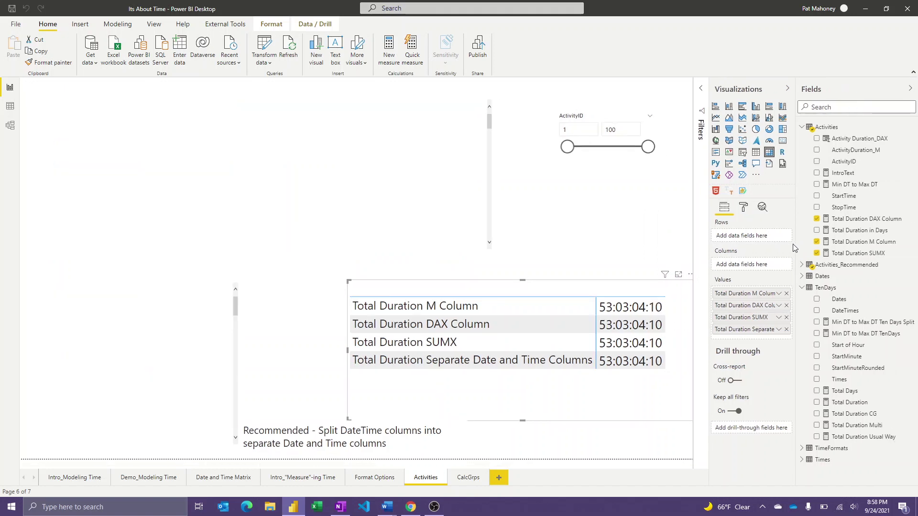
{"action": "left_click", "coordinate": [860, 243]}
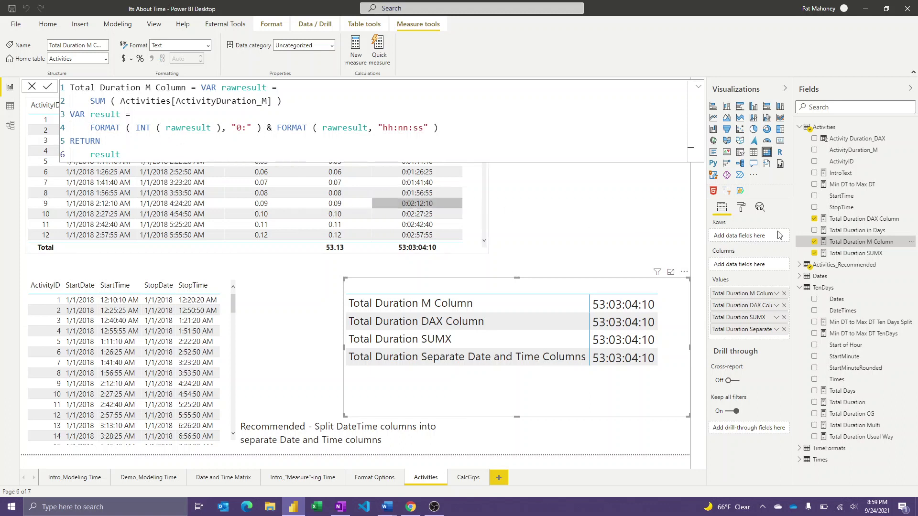
Display the Total Duration DAX Column and SUMX formulas, then select the lower table to close the formula.
{"action": "left_click", "coordinate": [864, 220]}
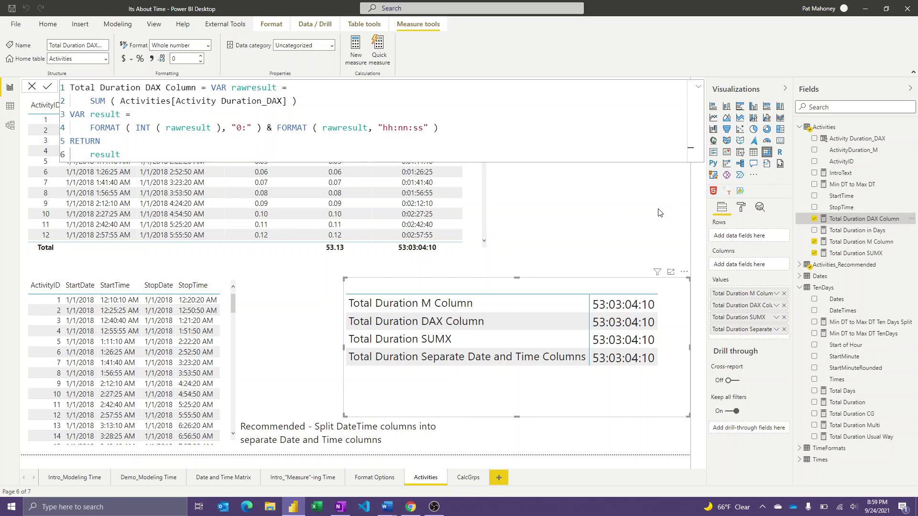
{"action": "left_click", "coordinate": [845, 253]}
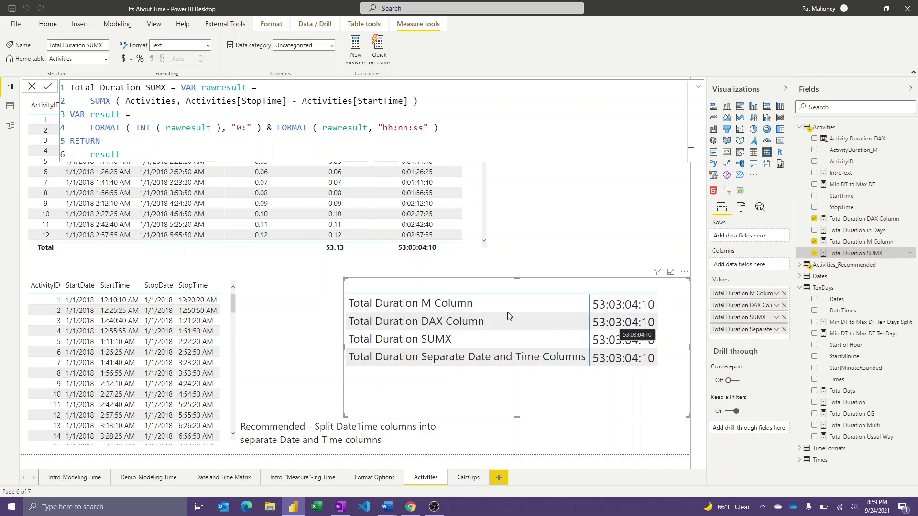
{"action": "left_click", "coordinate": [231, 298]}
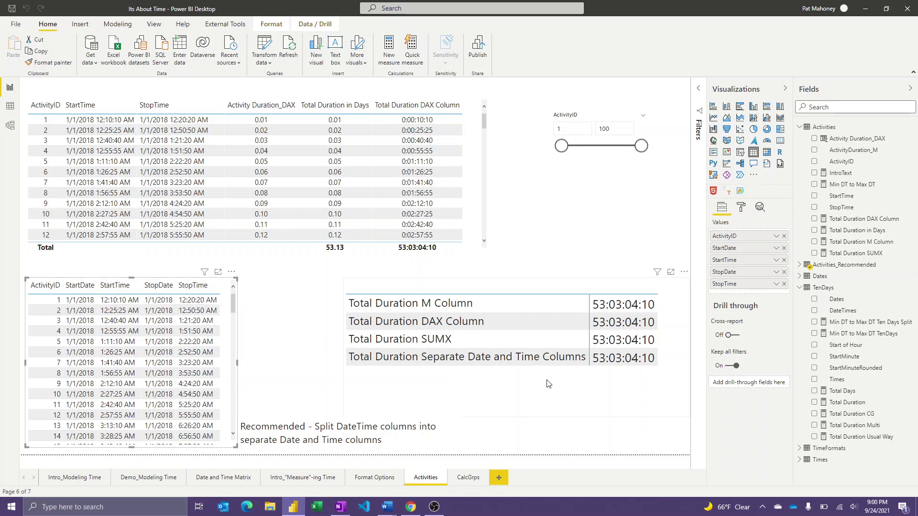
With the four-totals card selected, expand Activities_Recommended and display the Total Duration Separate Date and Time Columns formula.
{"action": "left_click", "coordinate": [706, 345]}
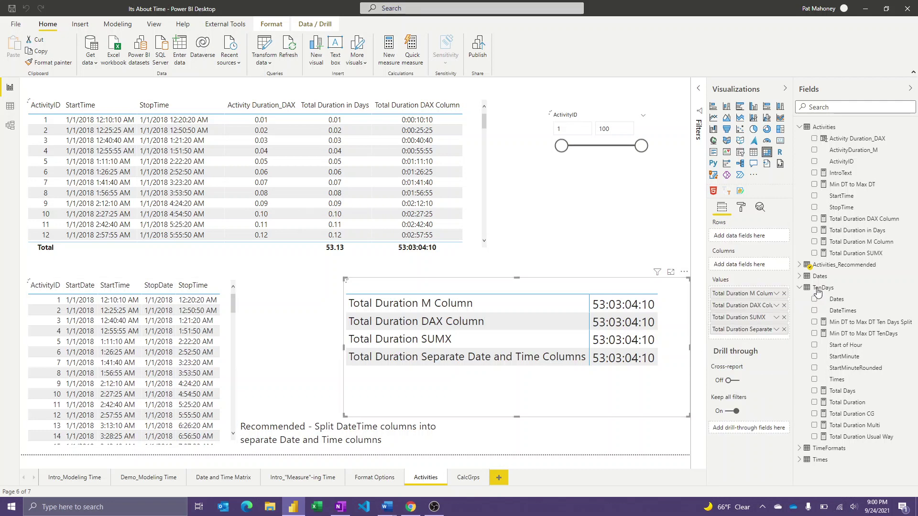
{"action": "left_click", "coordinate": [798, 266]}
{"action": "left_click", "coordinate": [849, 357]}
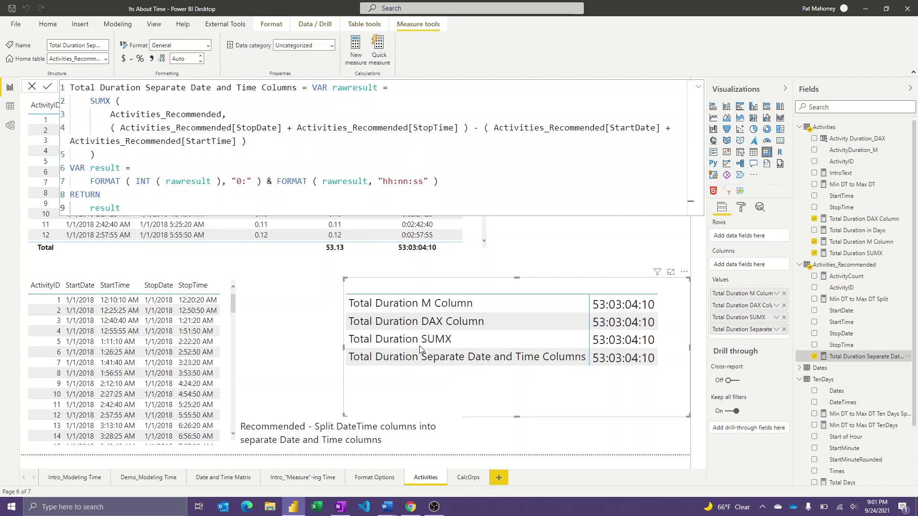
On the CalcGrps page, select the 1/8/1900 card and display the Total Duration CG formula.
{"action": "left_click", "coordinate": [467, 478]}
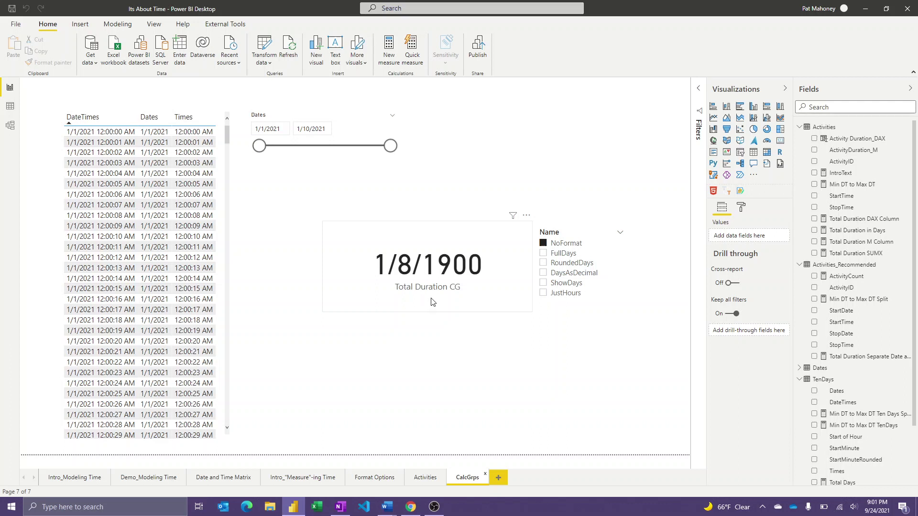
{"action": "left_click", "coordinate": [488, 311]}
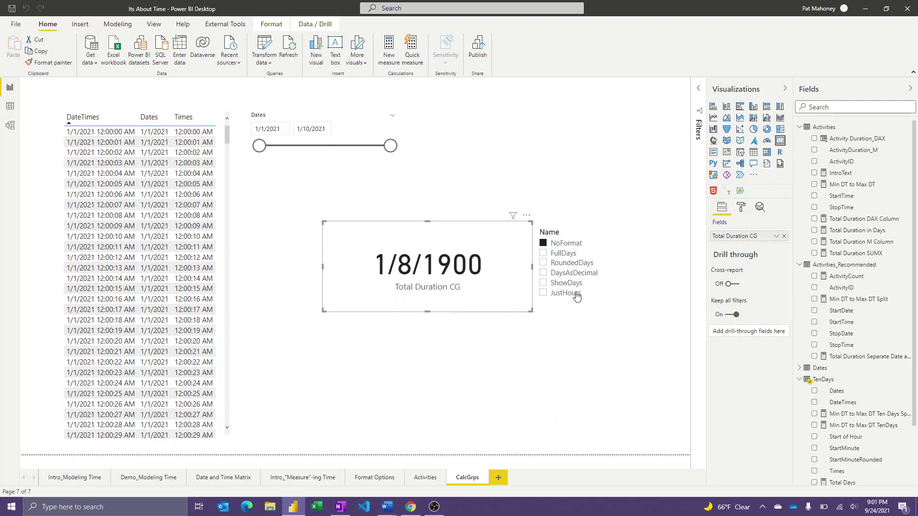
{"action": "scroll", "coordinate": [842, 366], "scroll_direction": "down", "scroll_amount": 3}
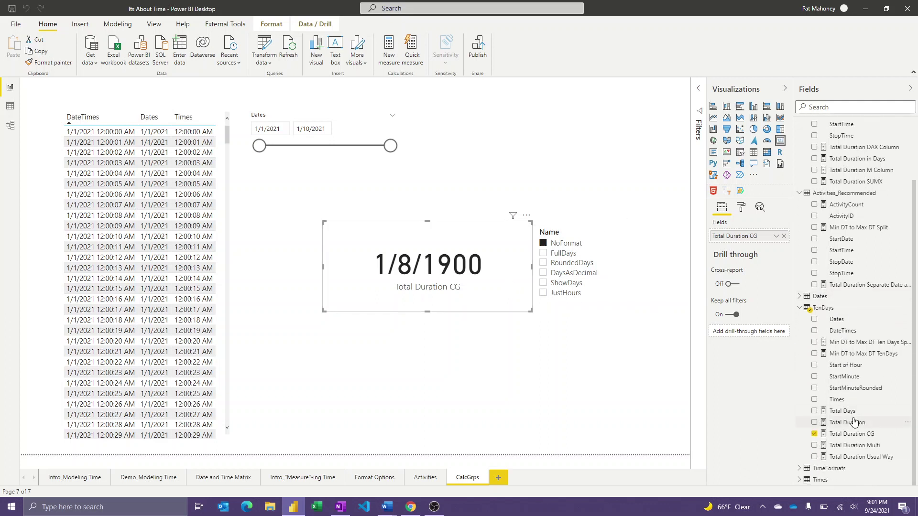
{"action": "left_click", "coordinate": [850, 435]}
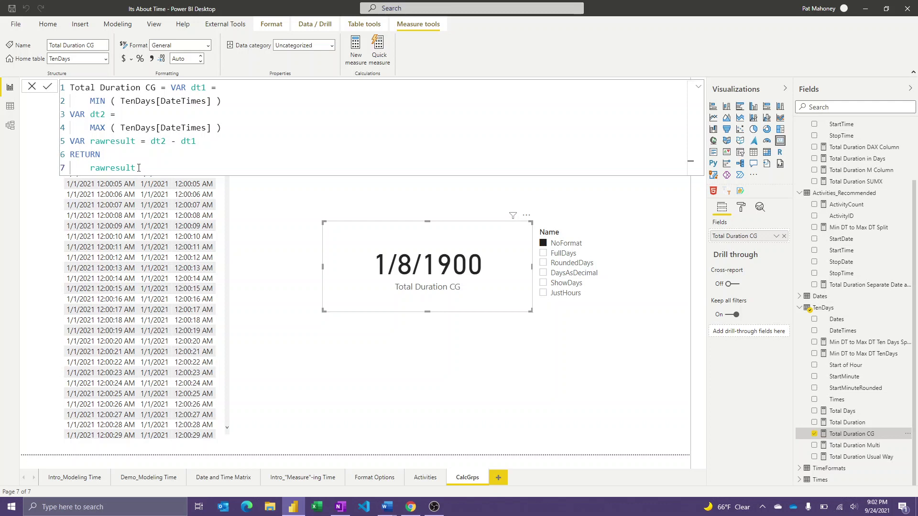
Step the Name slicer through FullDays, RoundedDays, DaysAsDecimal, ShowDays and JustHours to reformat the Total Duration CG card.
{"action": "left_click", "coordinate": [567, 256]}
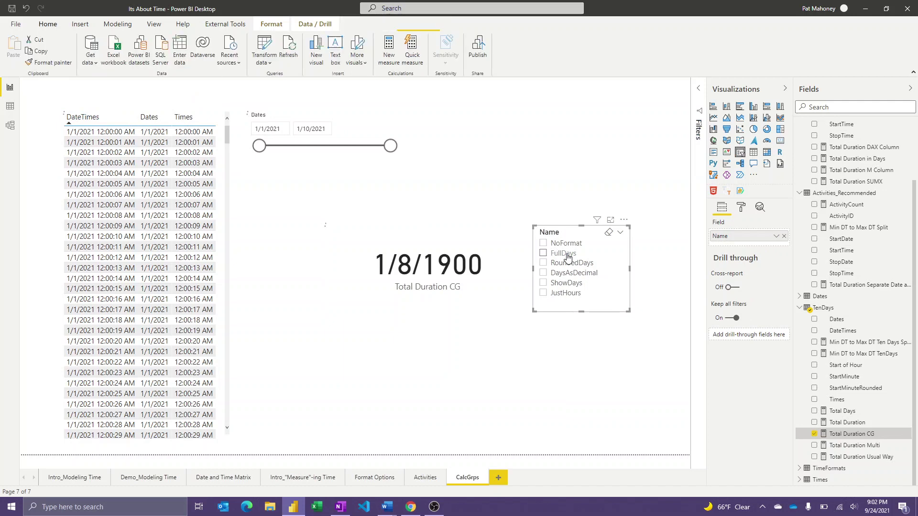
{"action": "left_click", "coordinate": [567, 254]}
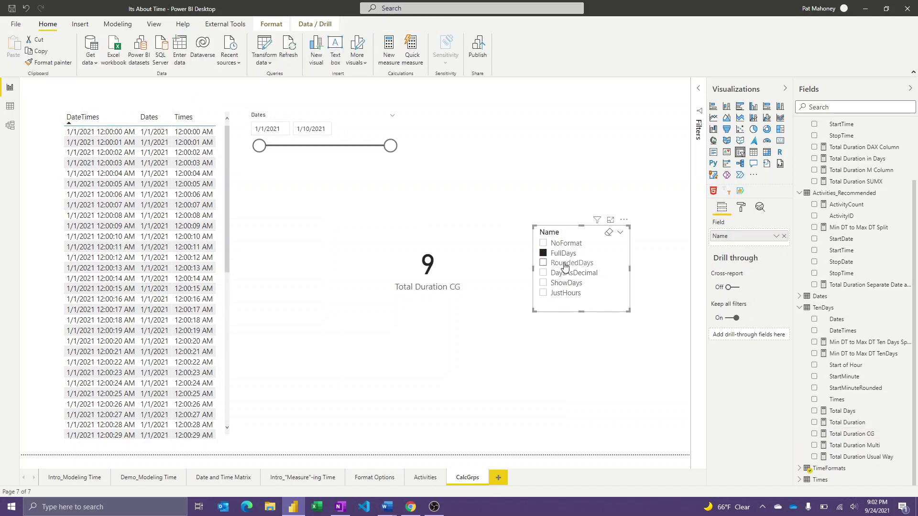
{"action": "left_click", "coordinate": [565, 264]}
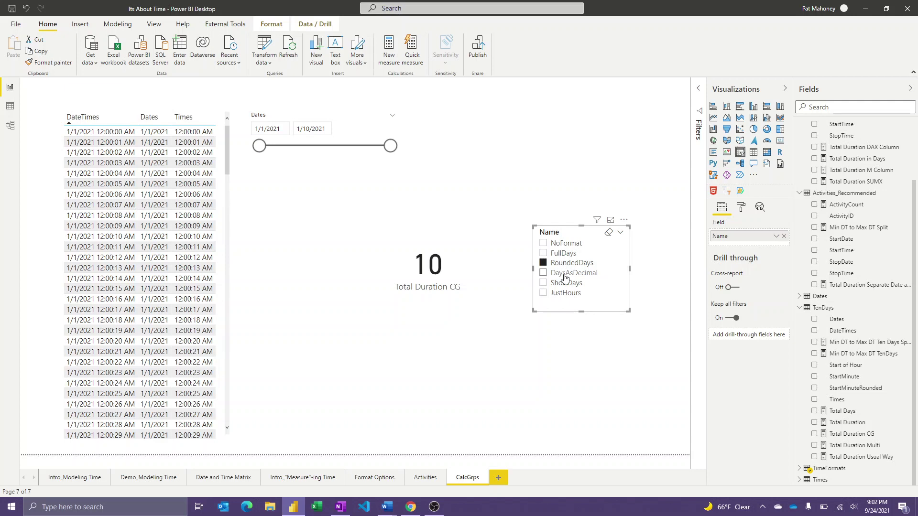
{"action": "left_click", "coordinate": [565, 277]}
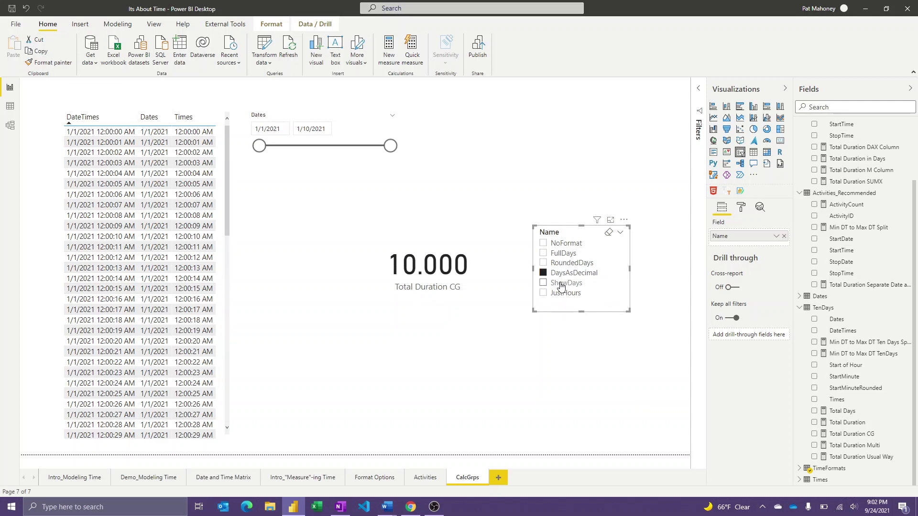
{"action": "left_click", "coordinate": [561, 285]}
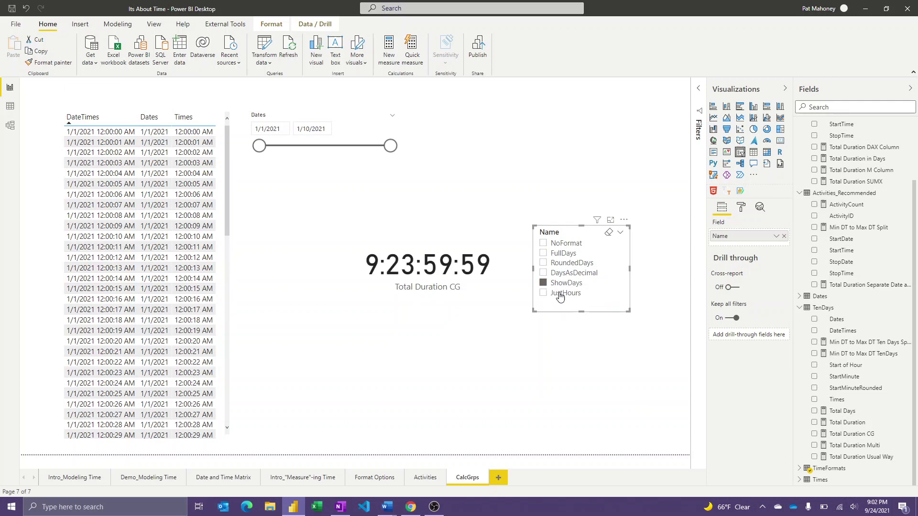
{"action": "left_click", "coordinate": [560, 294]}
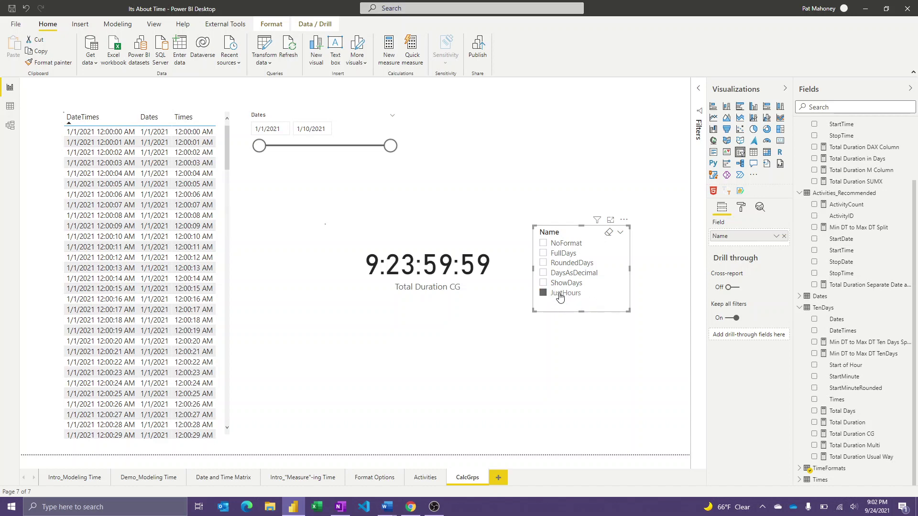